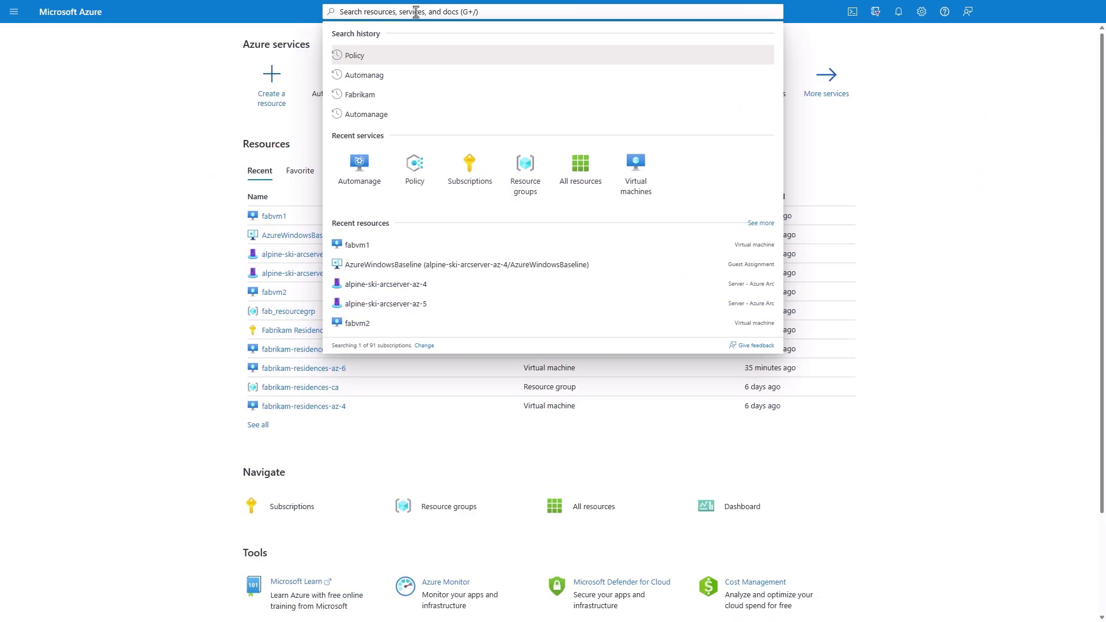
Find the Automanage service and open its configuration profiles
type("e")
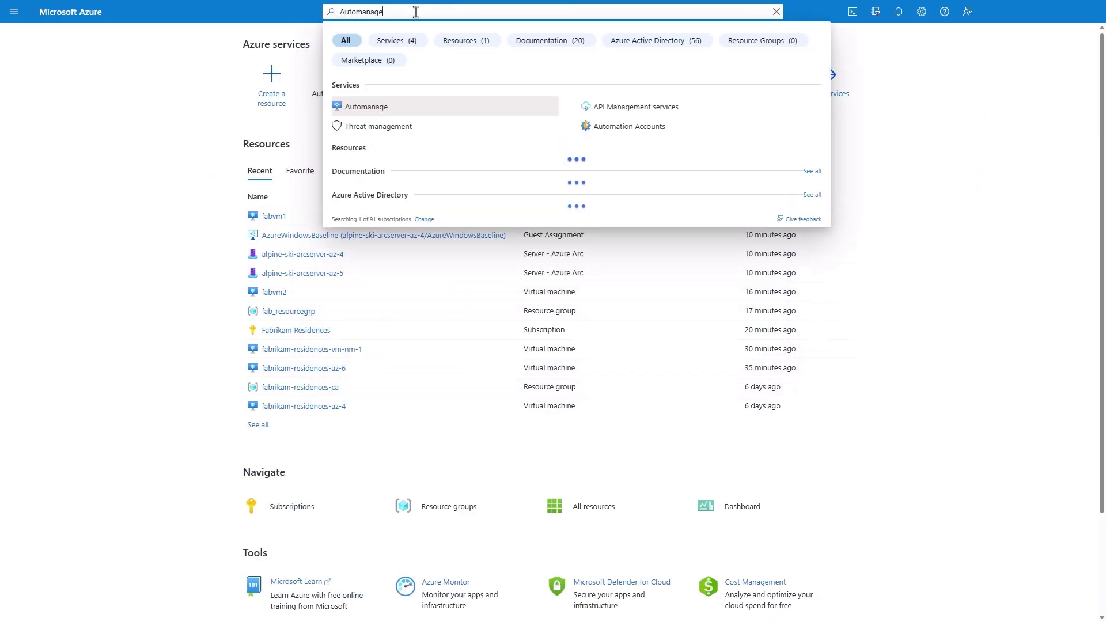
left_click(417, 109)
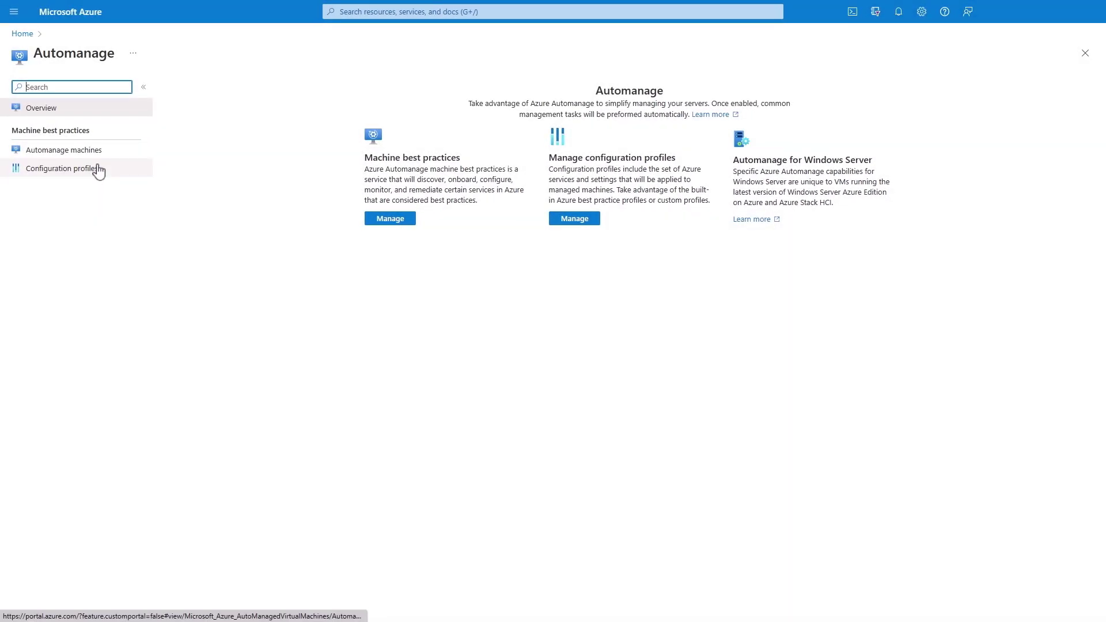
left_click(79, 171)
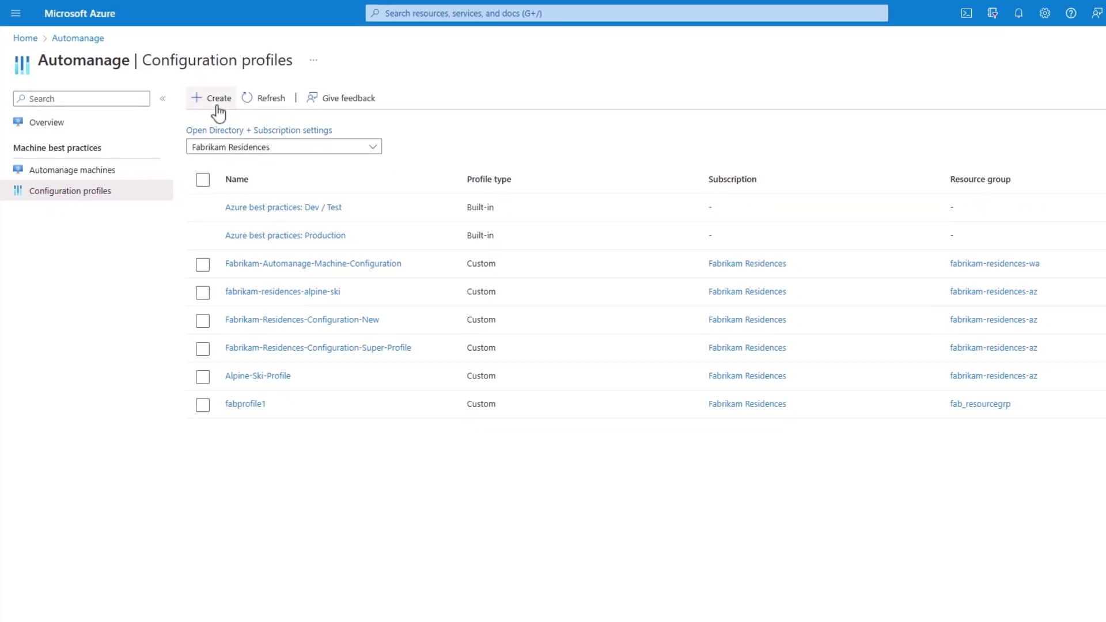
Start a new custom profile named fabcustomprofile and assign it to the resource group fab_resourcegrp
left_click(217, 102)
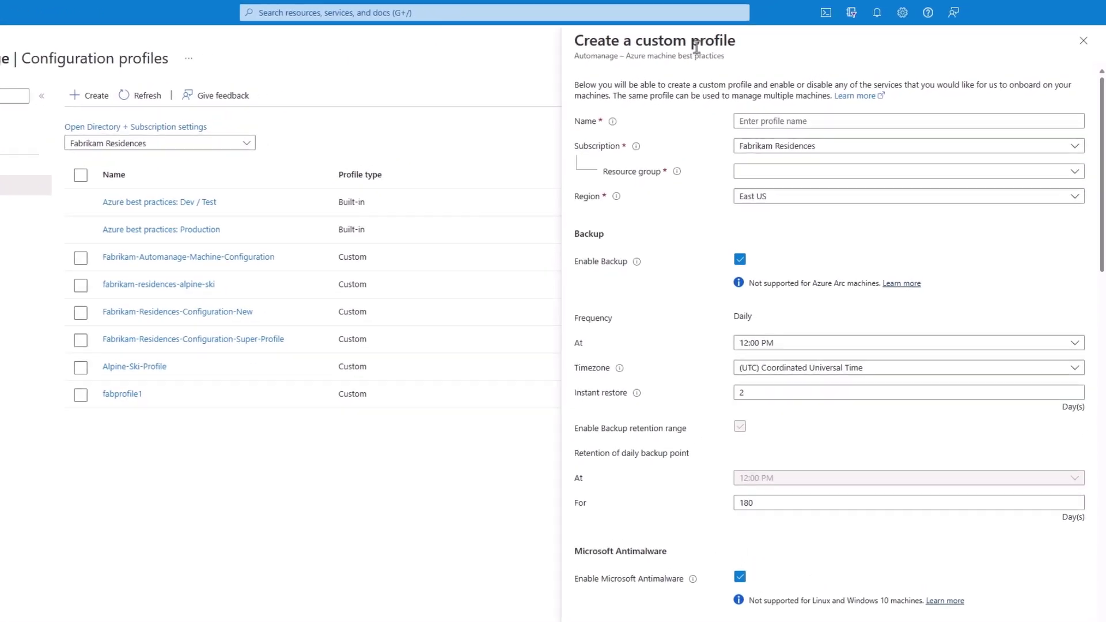
left_click(818, 121)
type("fabcustomprofile")
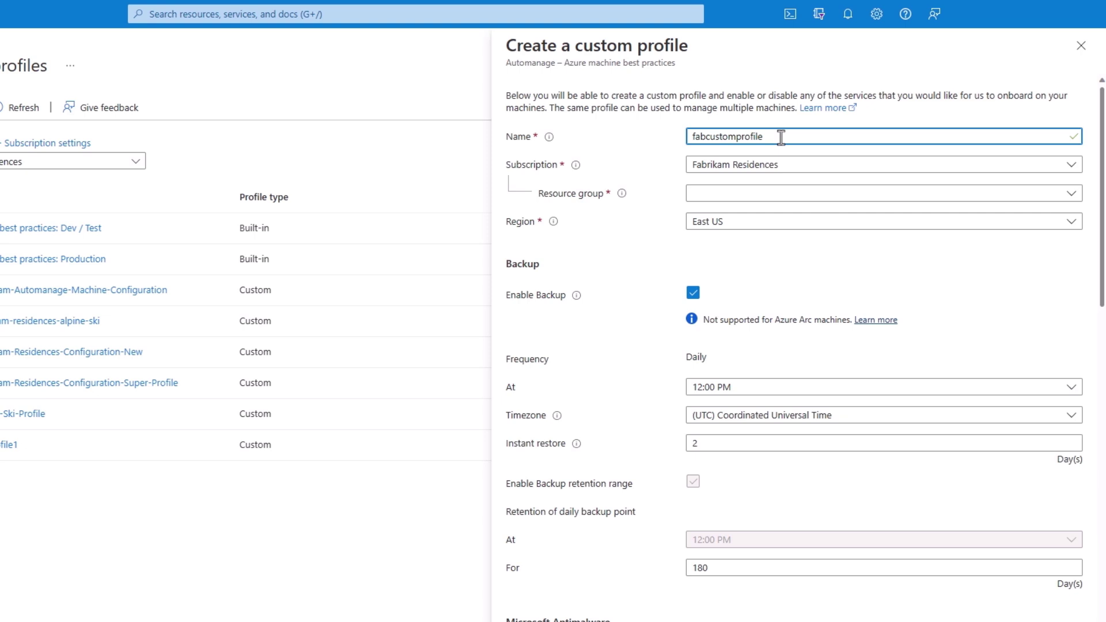
key("Tab")
key("Tab")
key("Down")
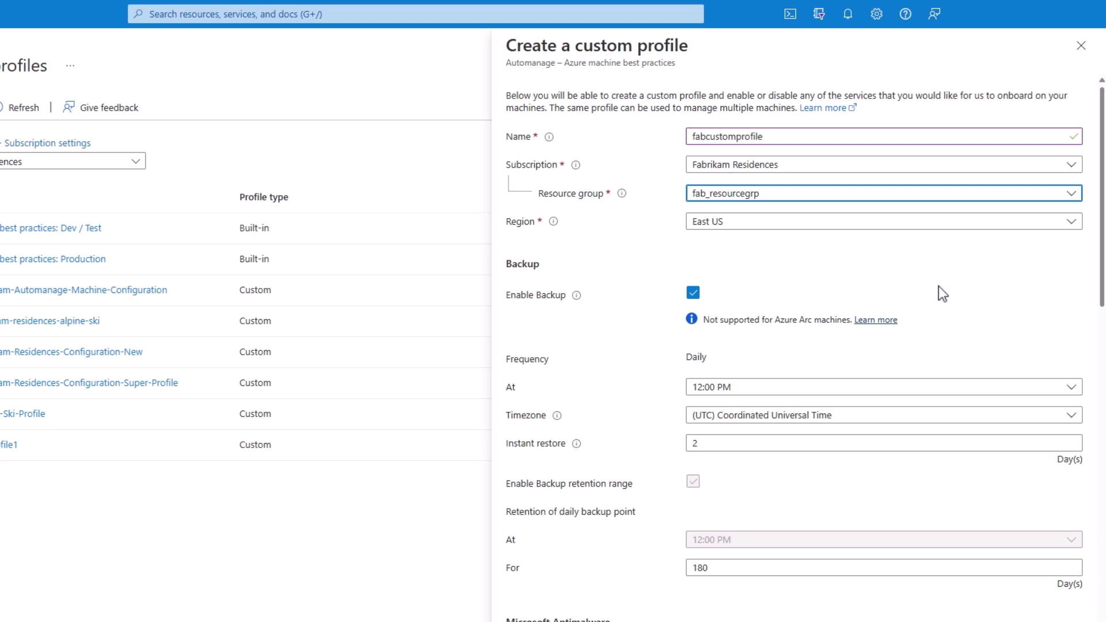
Review the custom profile's Backup, Microsoft Antimalware, Machines Insights Monitoring and Automanage Machine Configuration settings, leaving Backup enabled
left_click(696, 296)
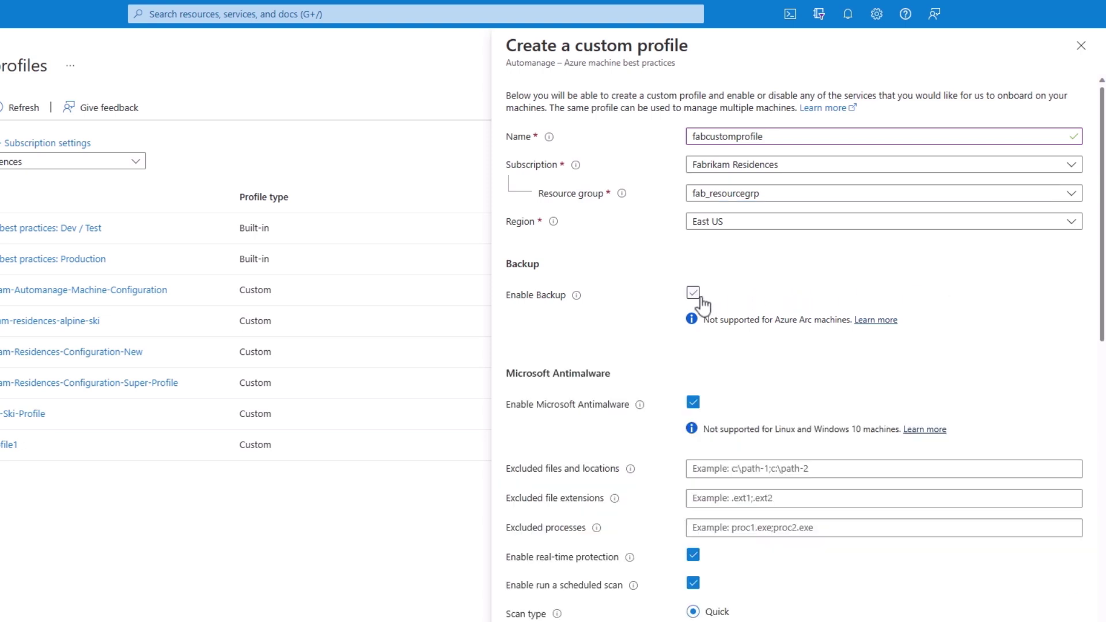
left_click(695, 293)
scroll(791, 377, "down", 2)
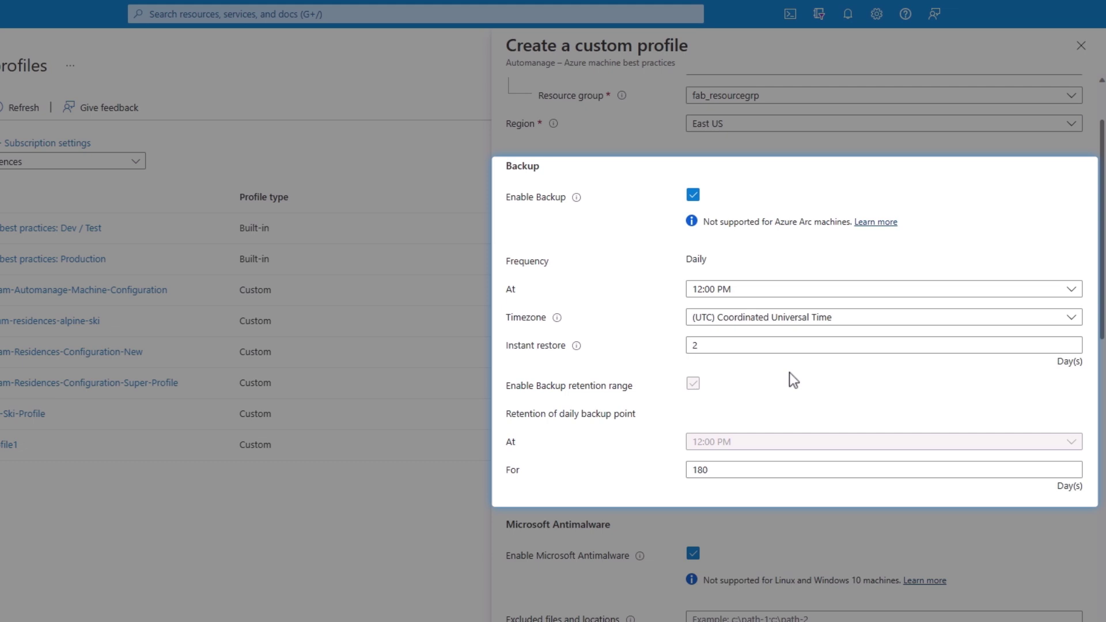
scroll(790, 372, "down", 3)
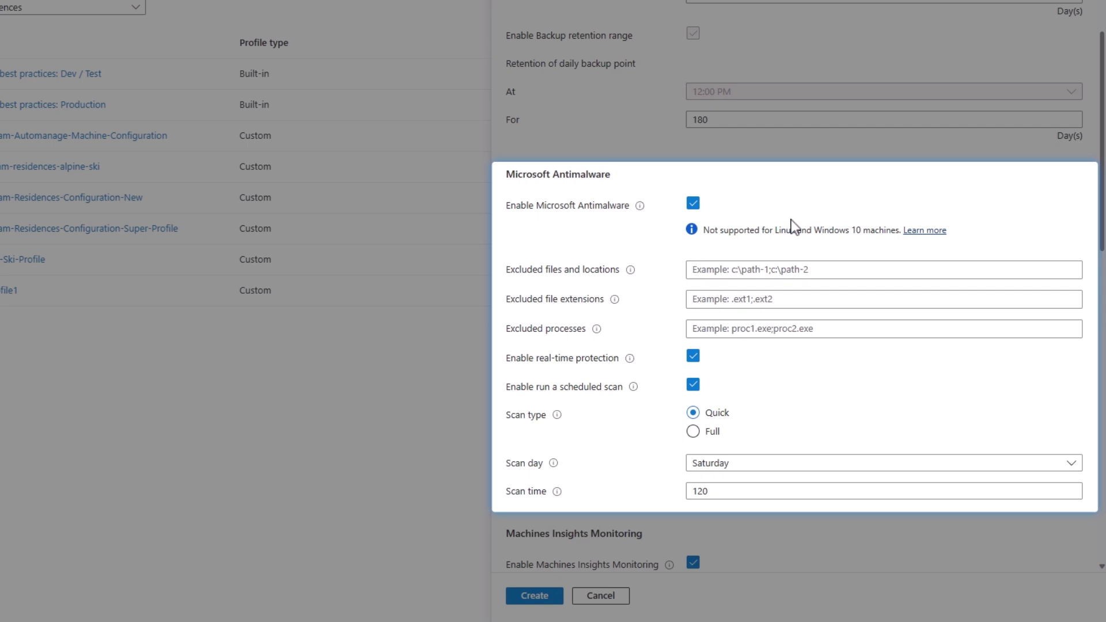
scroll(793, 224, "down", 3)
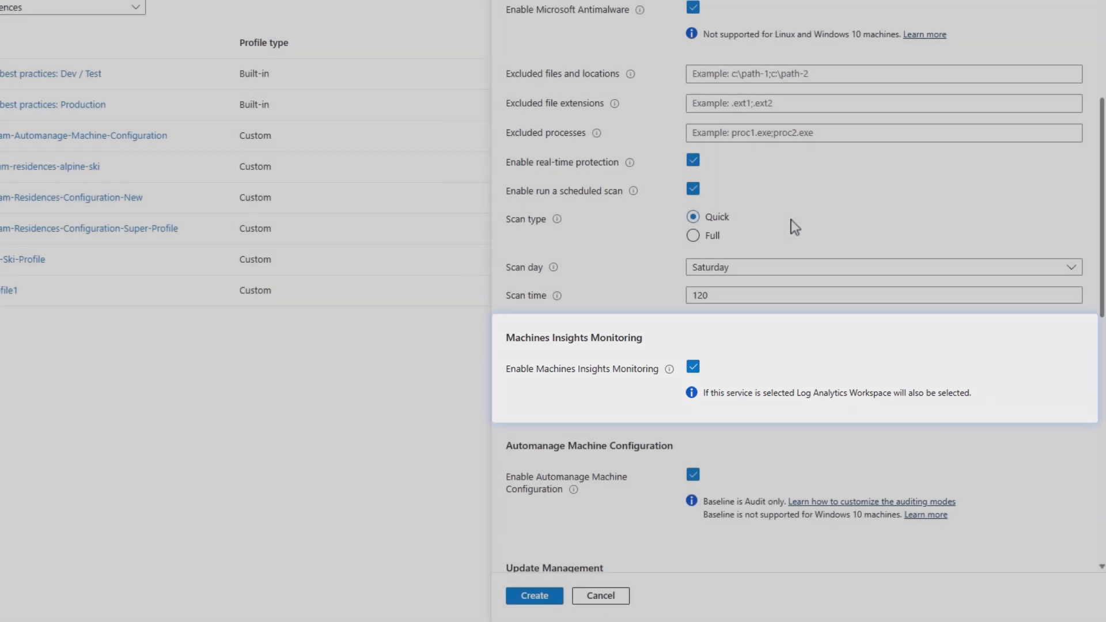
scroll(795, 227, "down", 3)
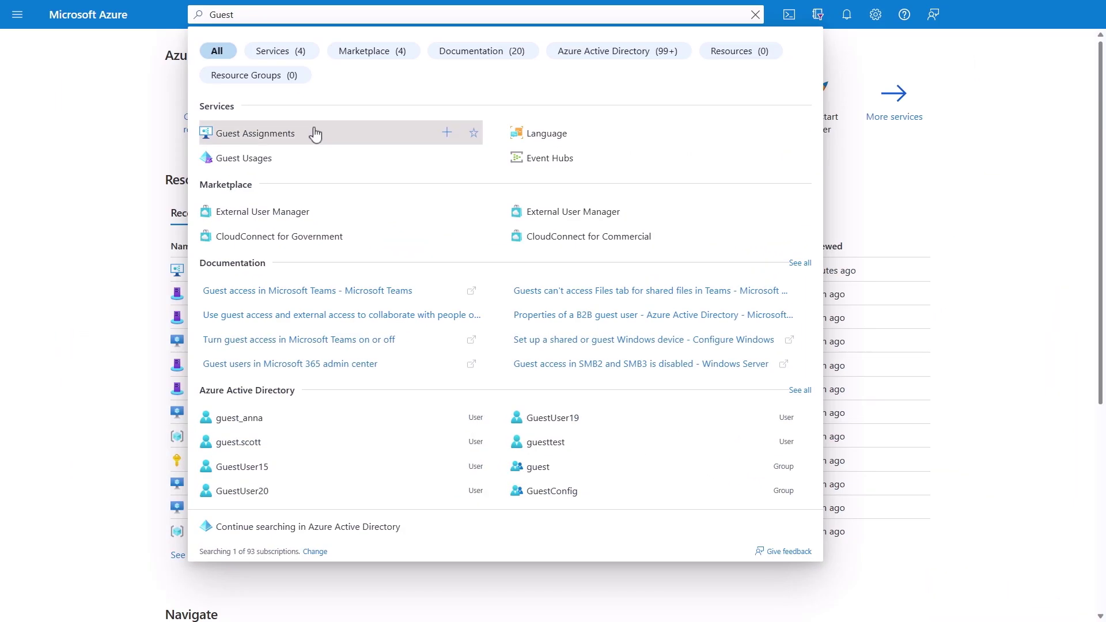
Open the AzureWindowsBaseline guest assignment of BaselineVM to inspect its non-compliant setting
left_click(315, 134)
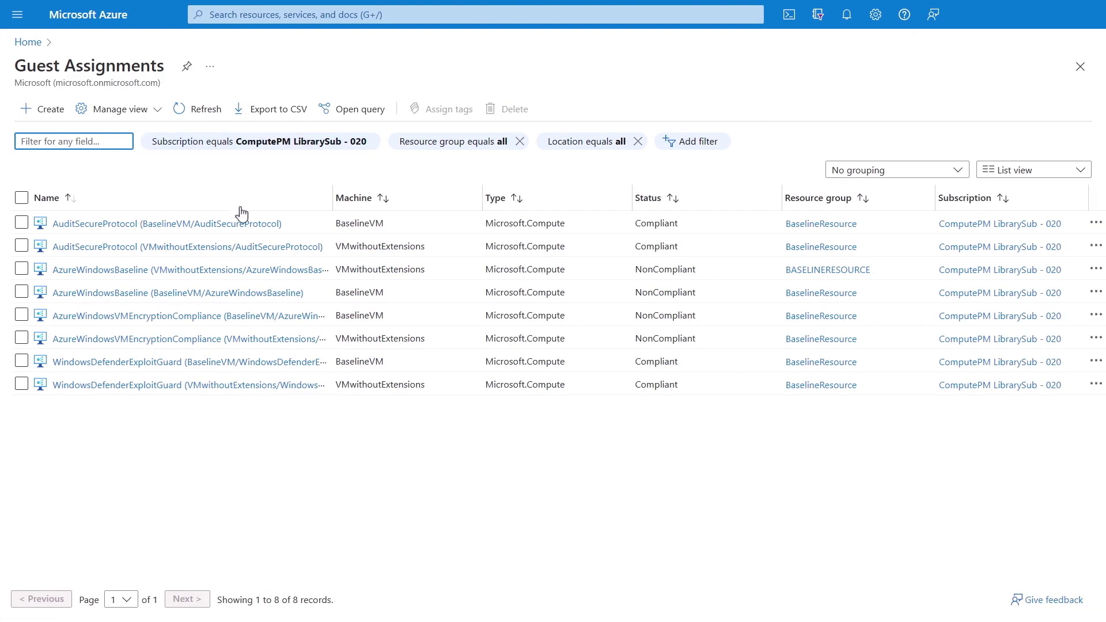
left_click(162, 293)
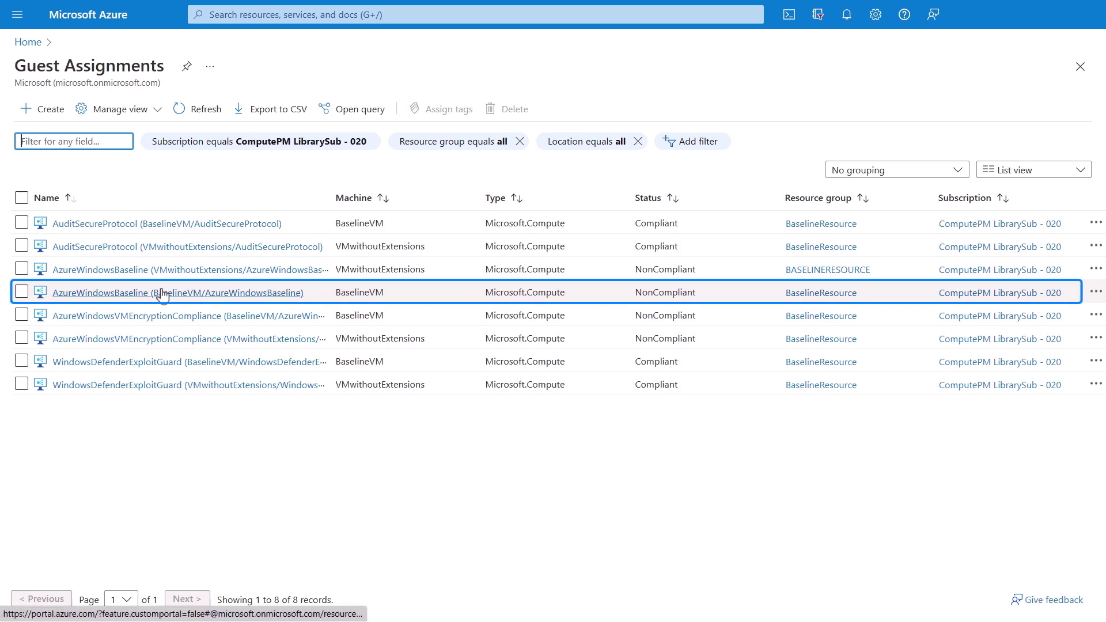
left_click(162, 294)
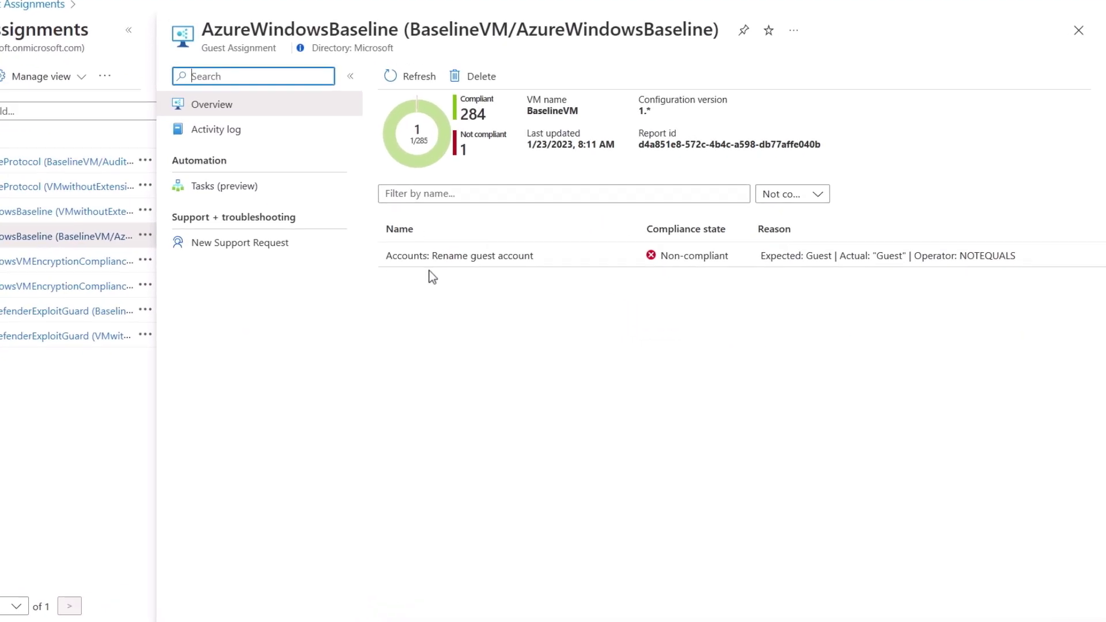
left_click(472, 283)
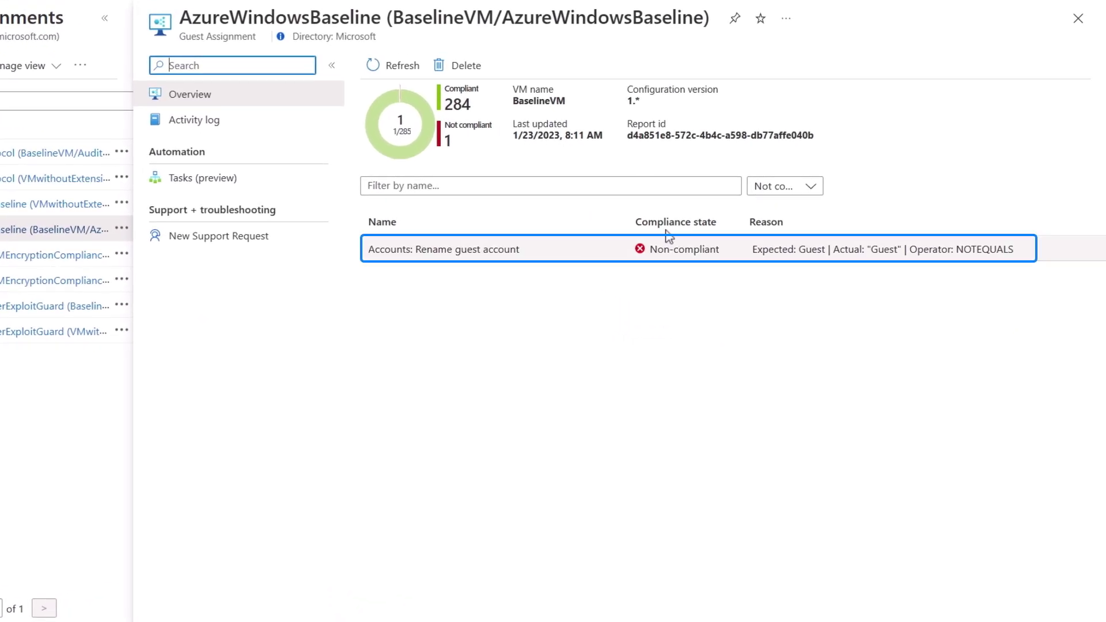
Show both compliant and non-compliant settings of the AzureWindowsBaseline assignment and look through the list
left_click(787, 190)
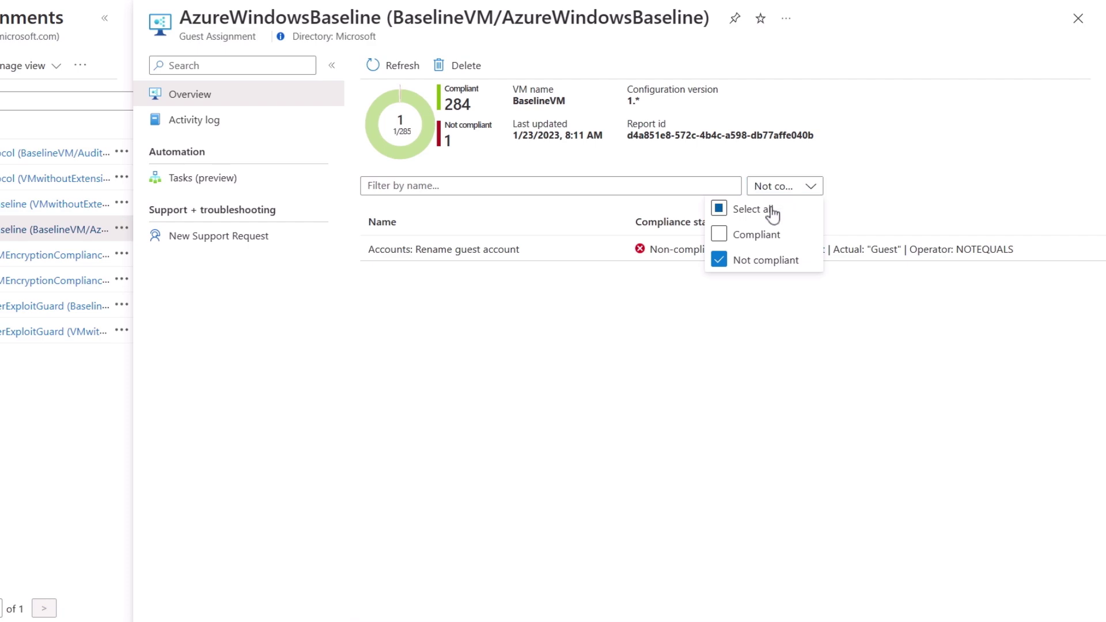
left_click(772, 212)
left_click(872, 168)
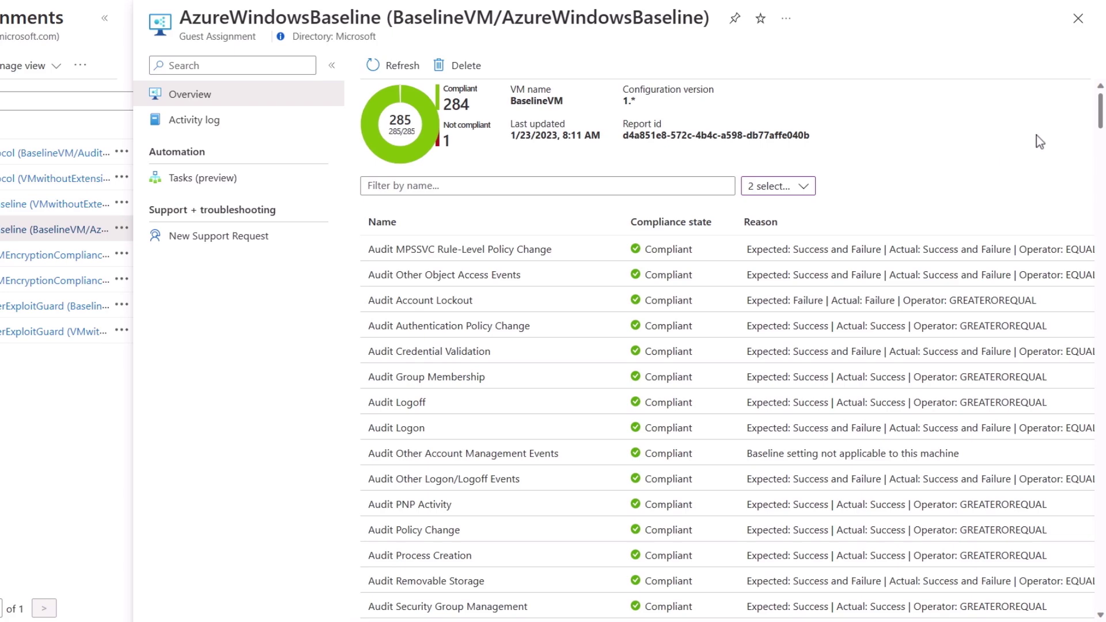
mouse_move(1102, 118)
left_mouse_down()
mouse_move(1102, 205)
mouse_move(1092, 105)
left_mouse_up()
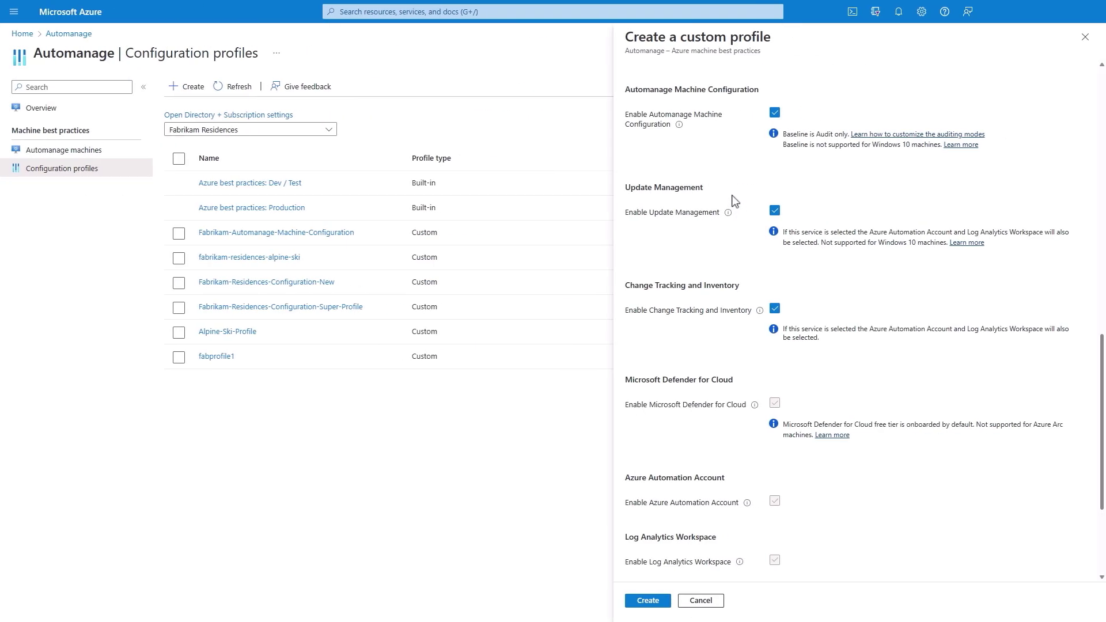
Enable Windows Admin Center in the custom profile and create the profile
scroll(739, 209, "down", 1)
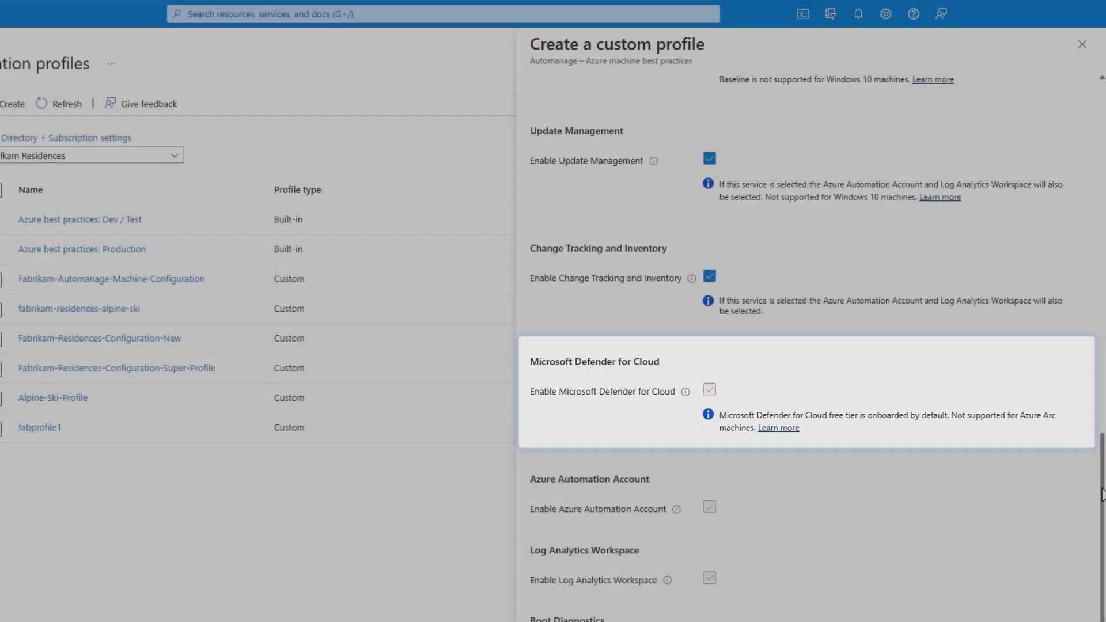
scroll(1079, 495, "down", 2)
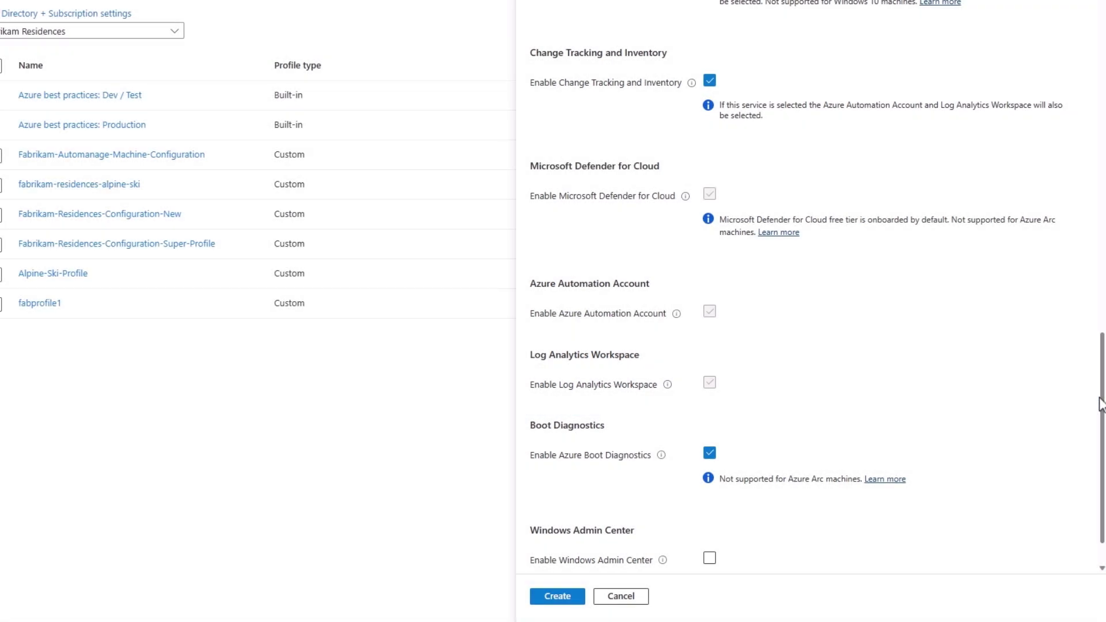
scroll(1095, 438, "down", 1)
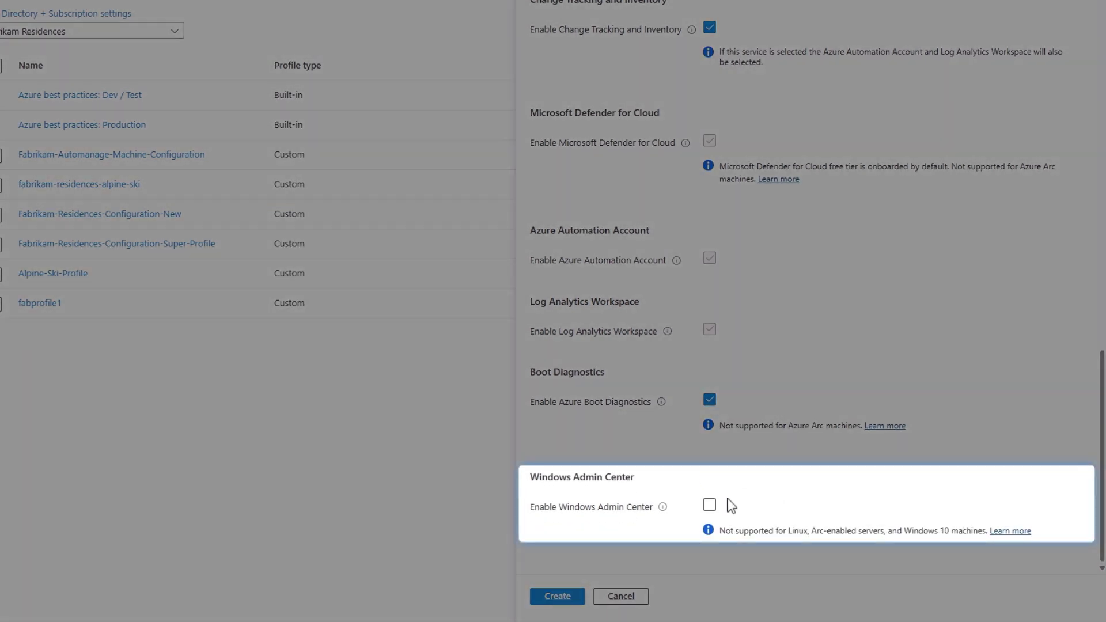
left_click(714, 506)
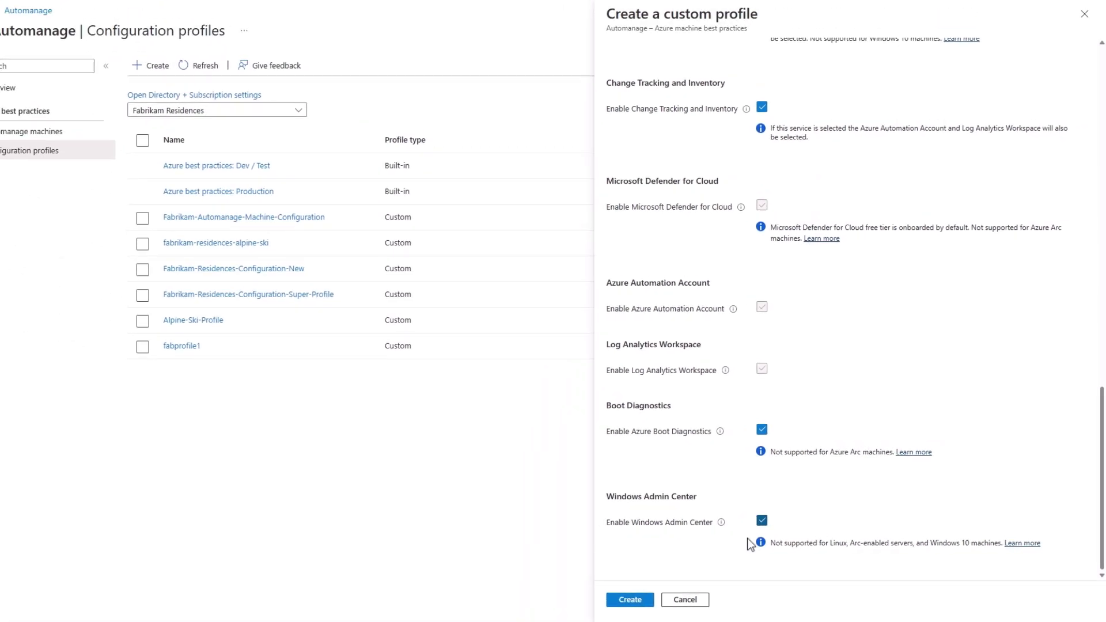
left_click(646, 600)
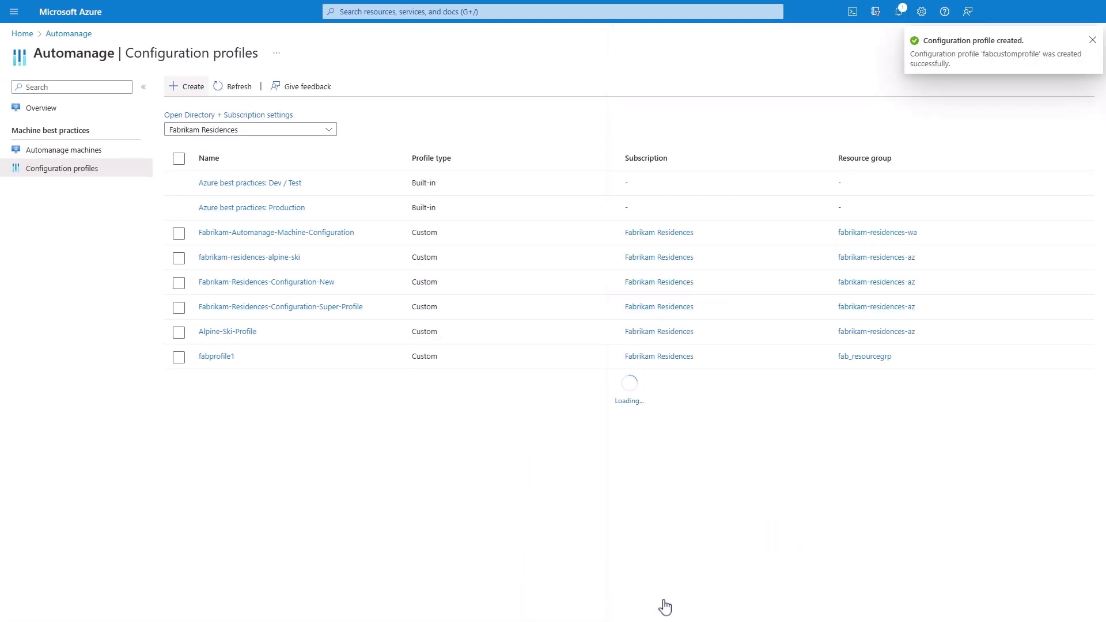
Open the list of Automanage machines and start enabling Automanage on an existing machine
left_click(98, 150)
left_click(216, 88)
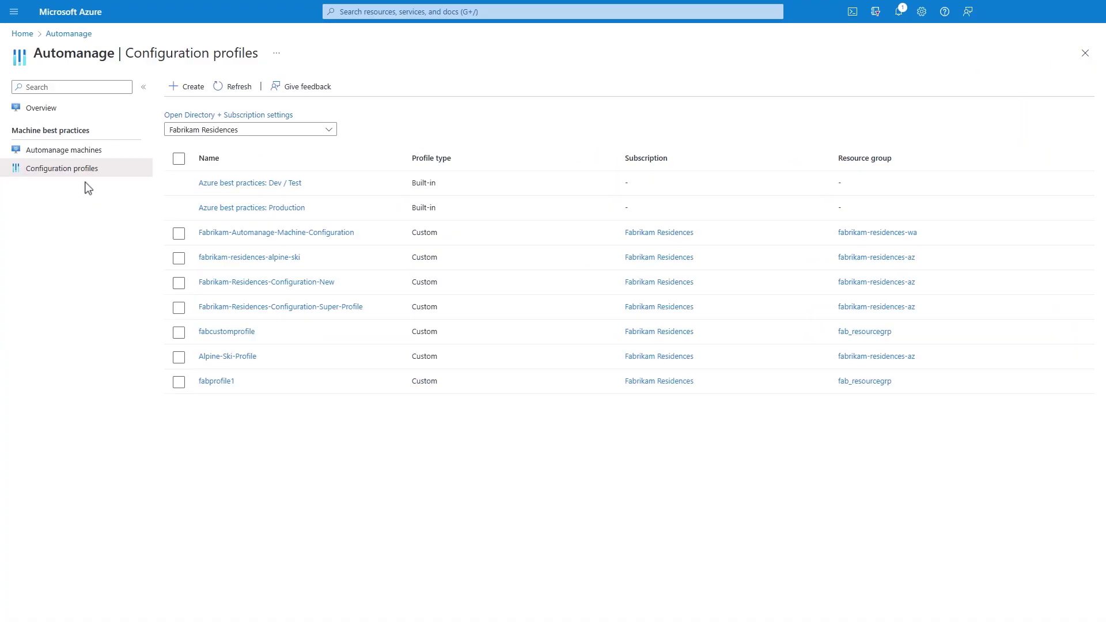
left_click(87, 152)
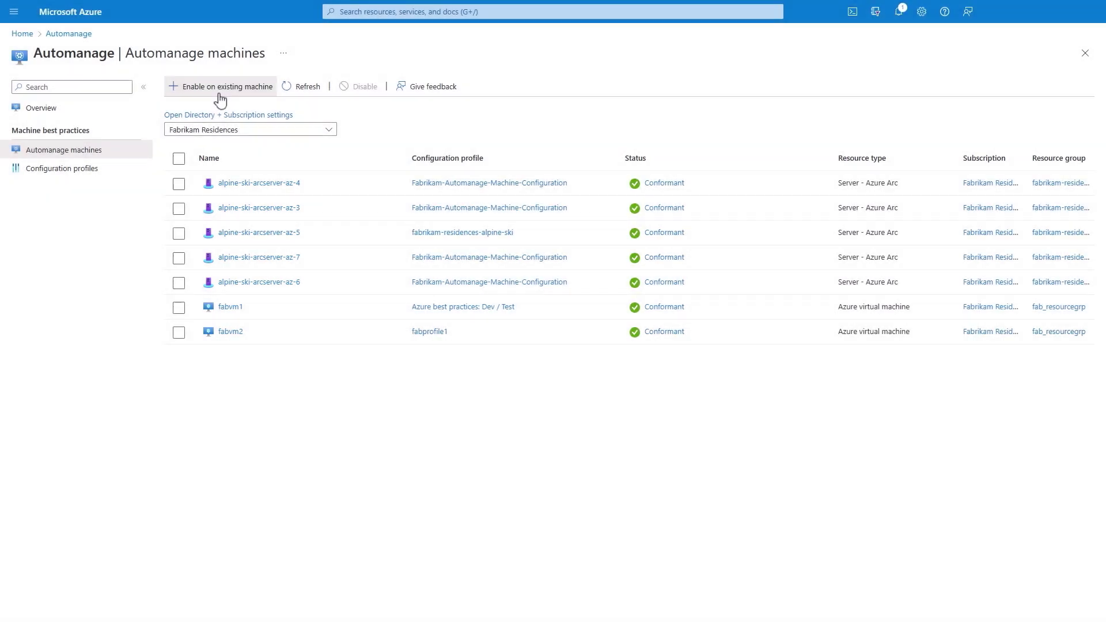
left_click(219, 87)
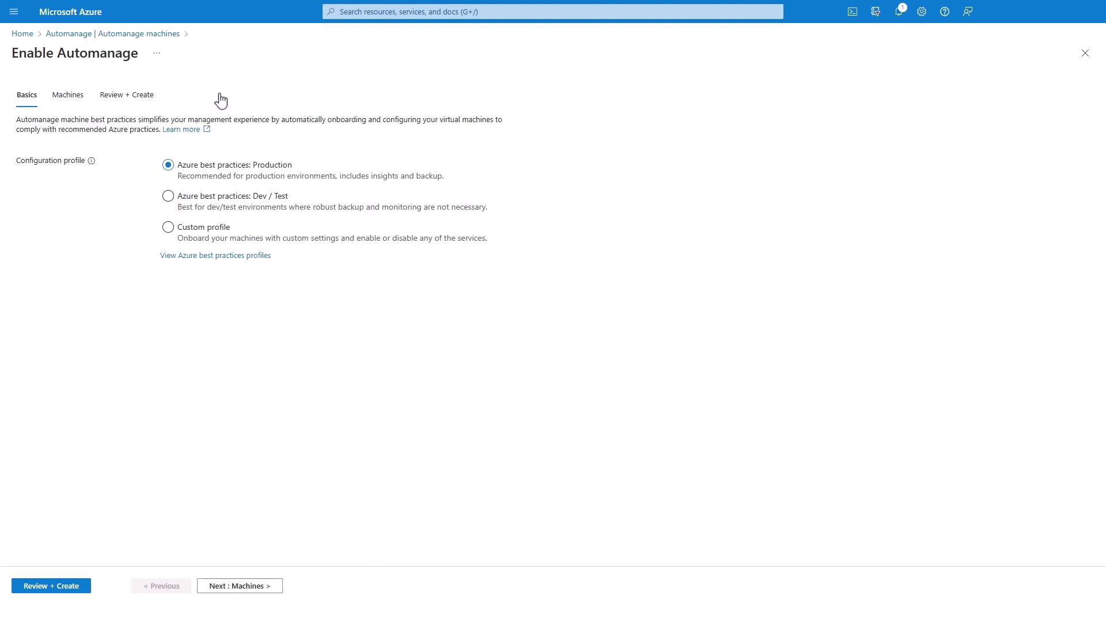
View the services included in the Azure best practices profiles for Production and Dev / Test, and close the details
left_click(198, 257)
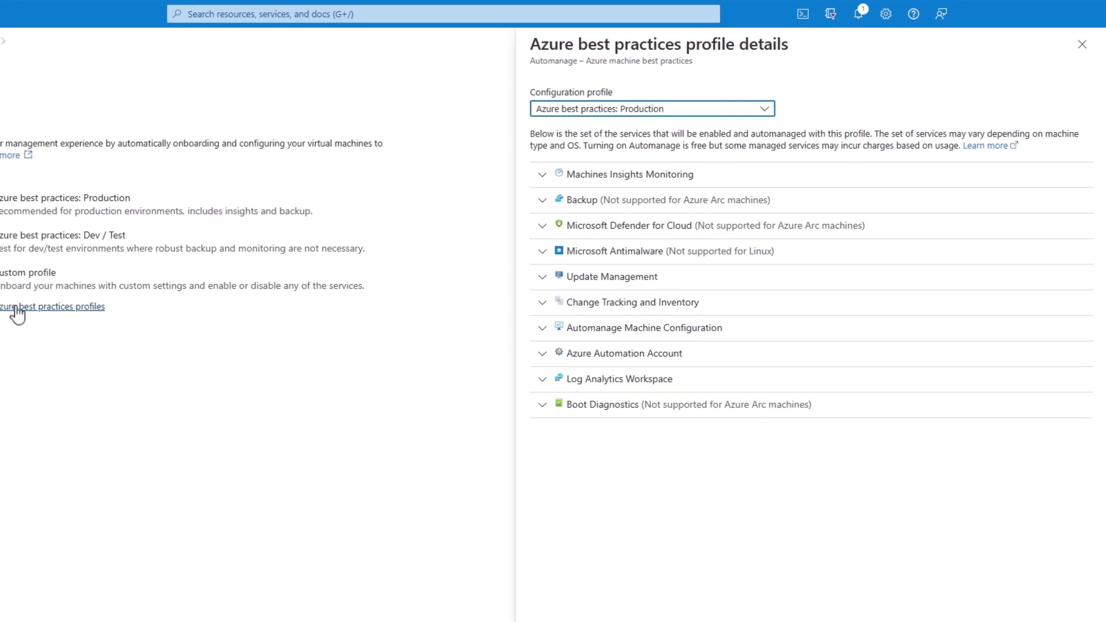
left_click(765, 109)
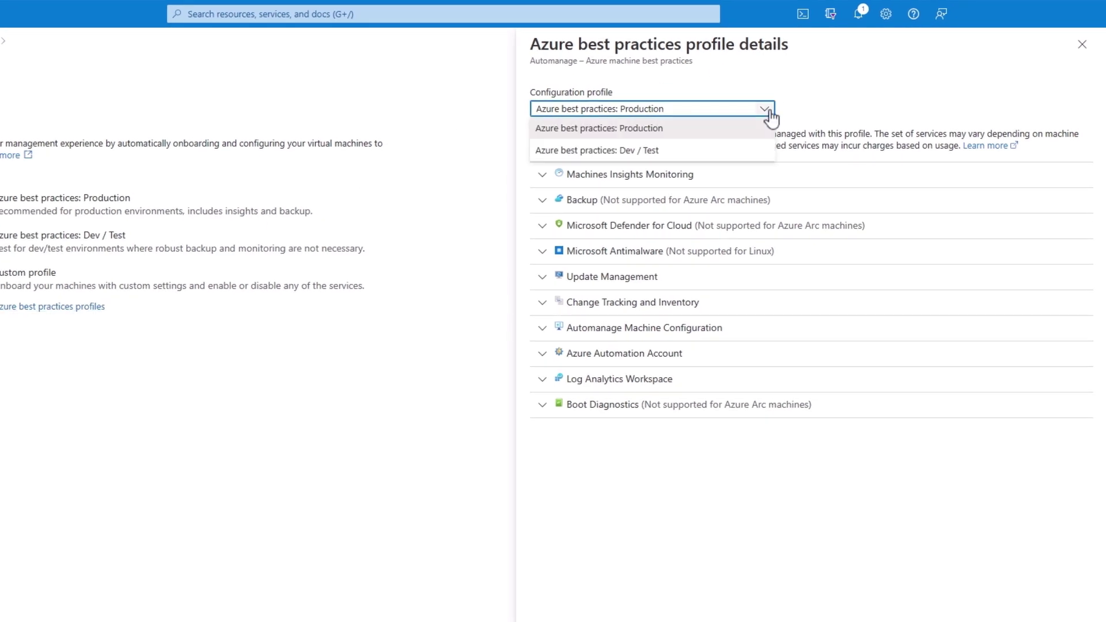
left_click(753, 149)
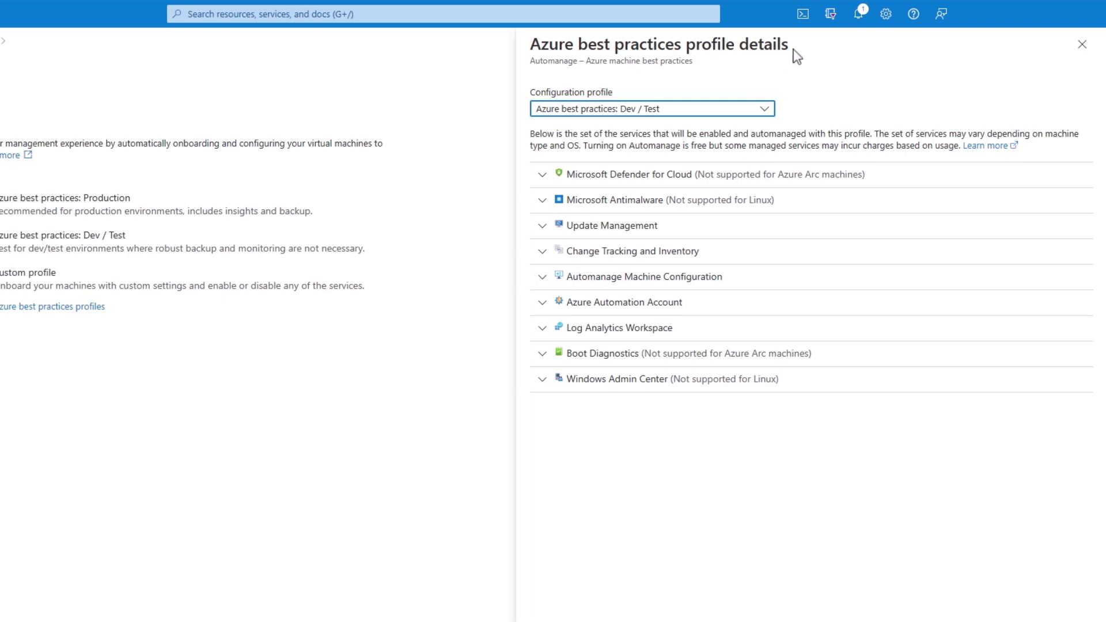
left_click(1081, 45)
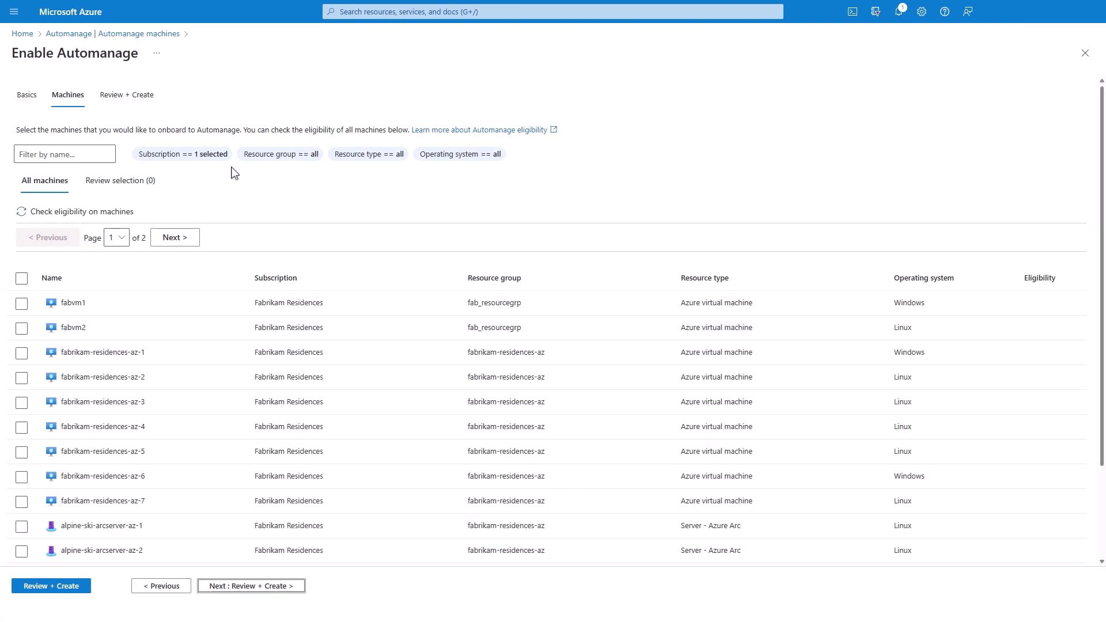
Select the machines fabvm1, fabvm2 and fabrikam-residences-az-2 for onboarding and proceed to the review
left_click(22, 303)
left_click(21, 328)
left_click(22, 378)
left_click(227, 592)
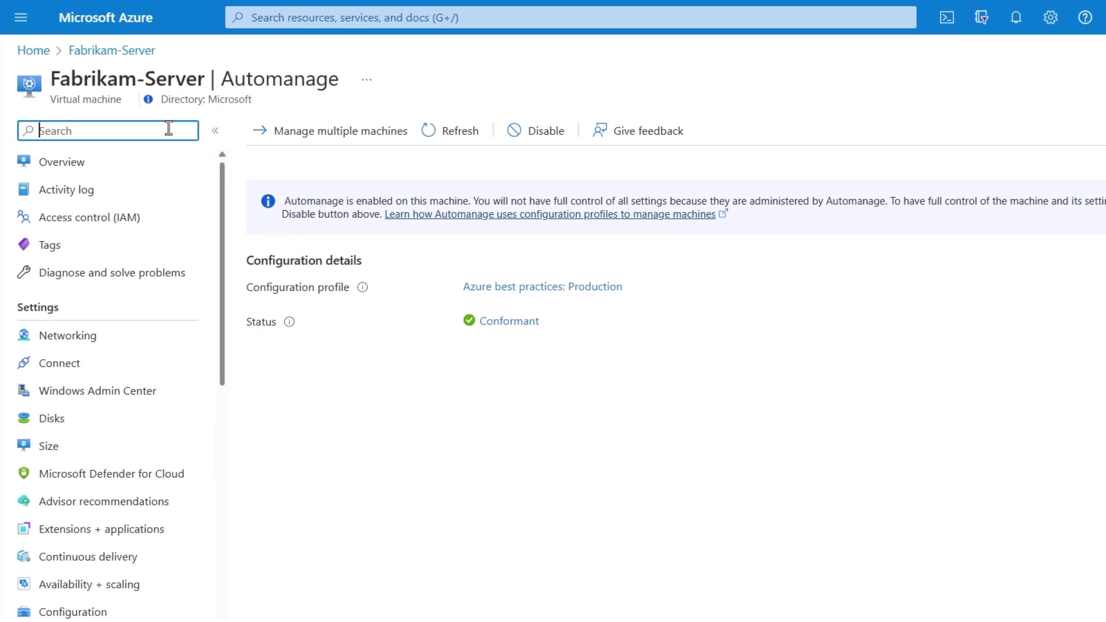
Inspect the details of the ConfigurationforWindows and DependencyAgentWindows extensions installed on Fabrikam-Server
left_click(162, 529)
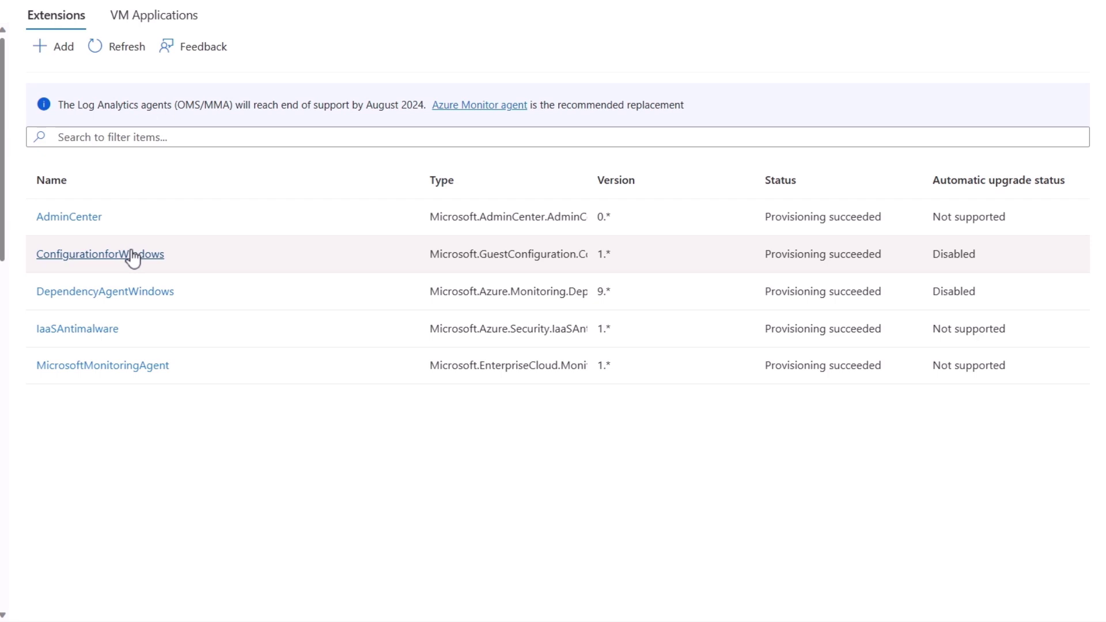
left_click(133, 256)
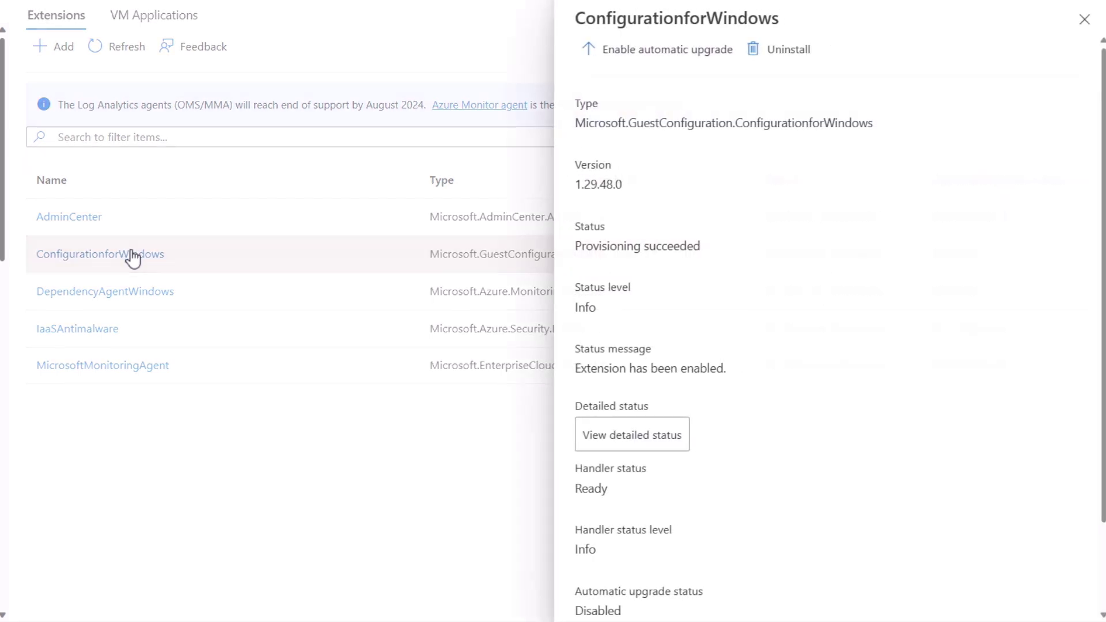
left_click(794, 57)
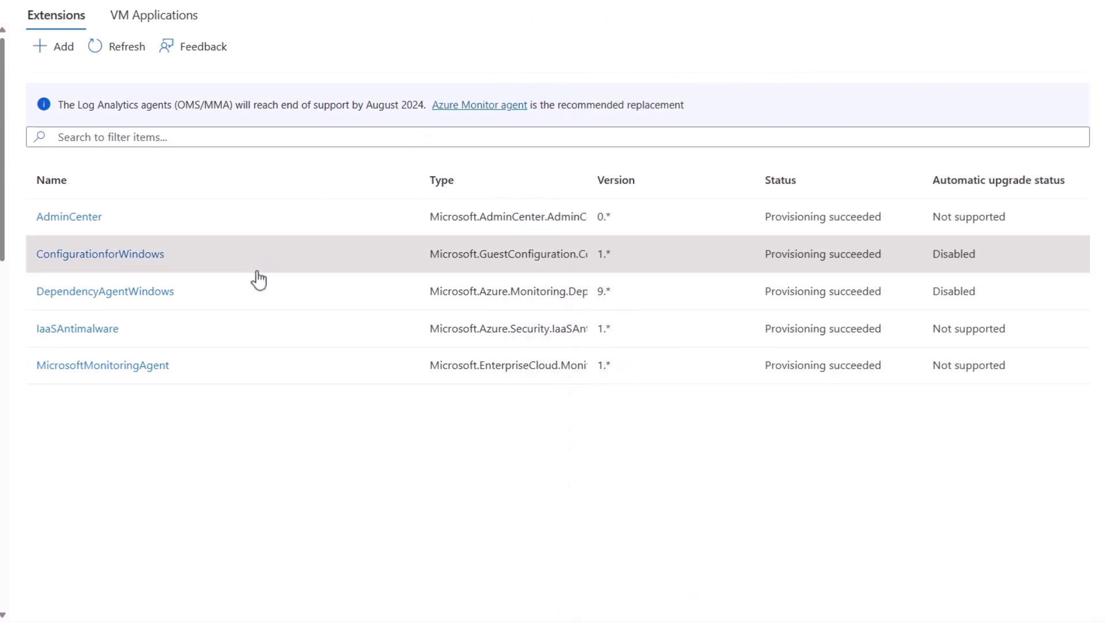
left_click(124, 303)
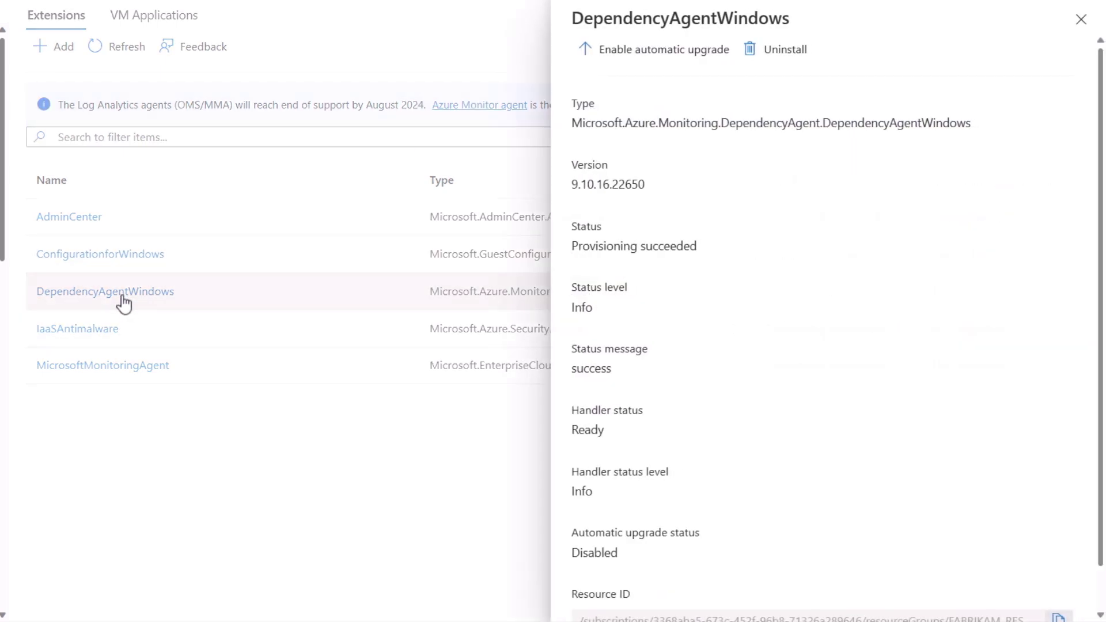
Uninstall the DependencyAgentWindows extension from Fabrikam-Server and return to the machine's overview
left_click(784, 50)
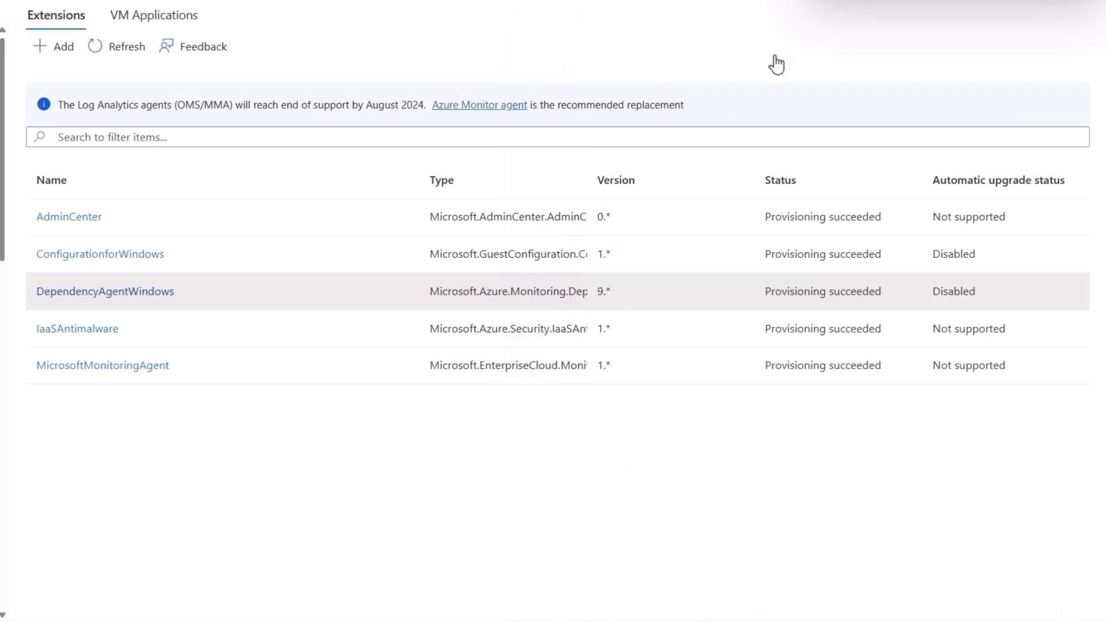
left_click(118, 57)
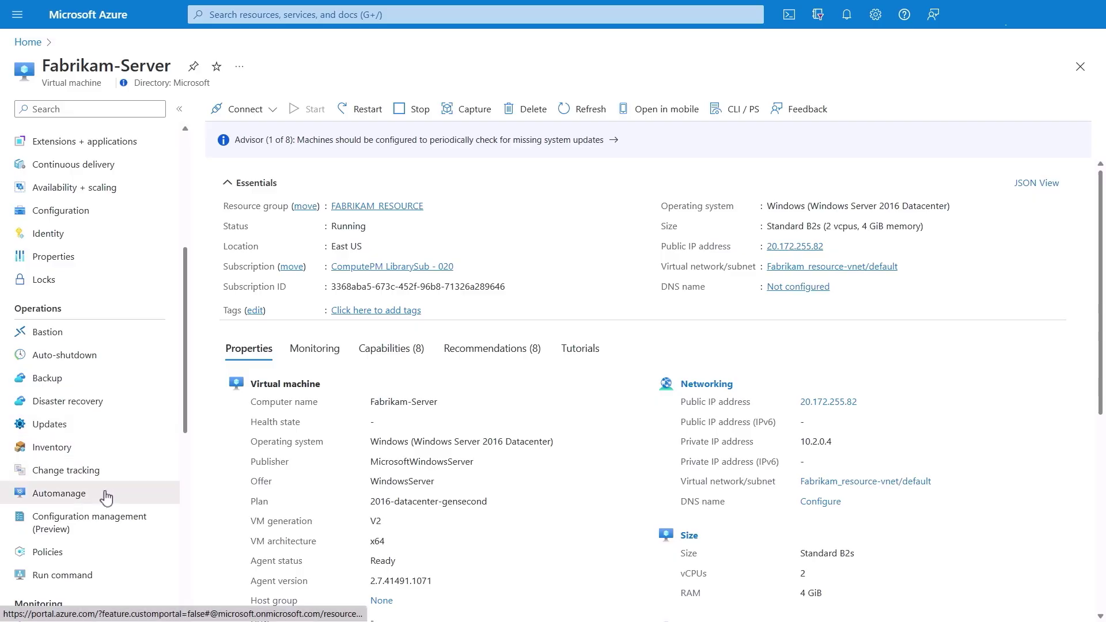
Open Fabrikam-Server's Automanage status report in JSON form and examine the overall status value
left_click(107, 500)
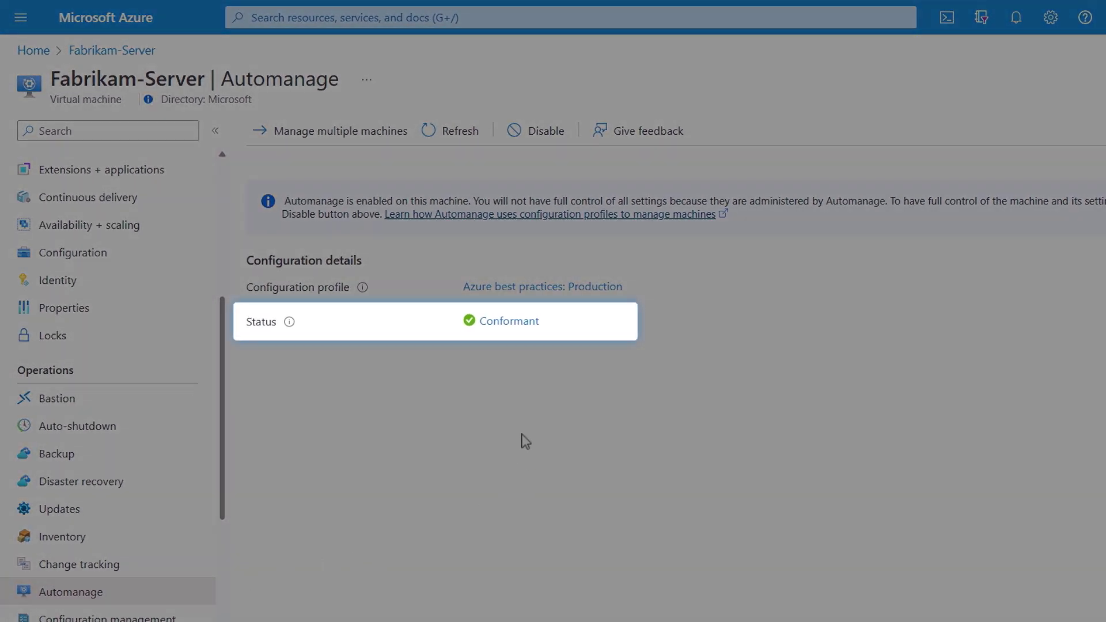
left_click(507, 323)
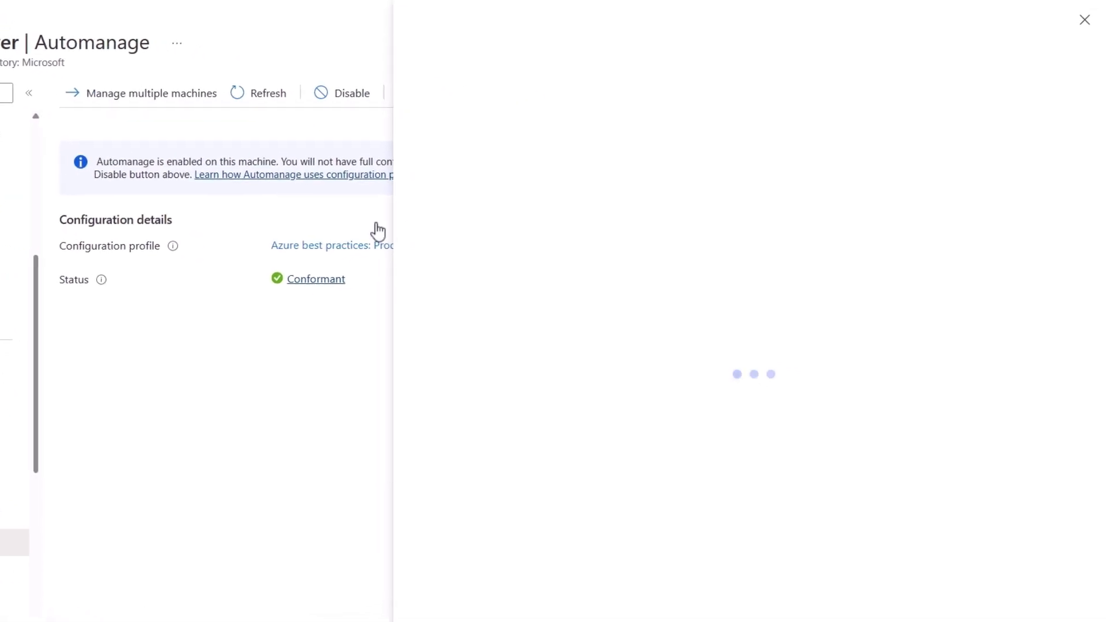
left_click(500, 79)
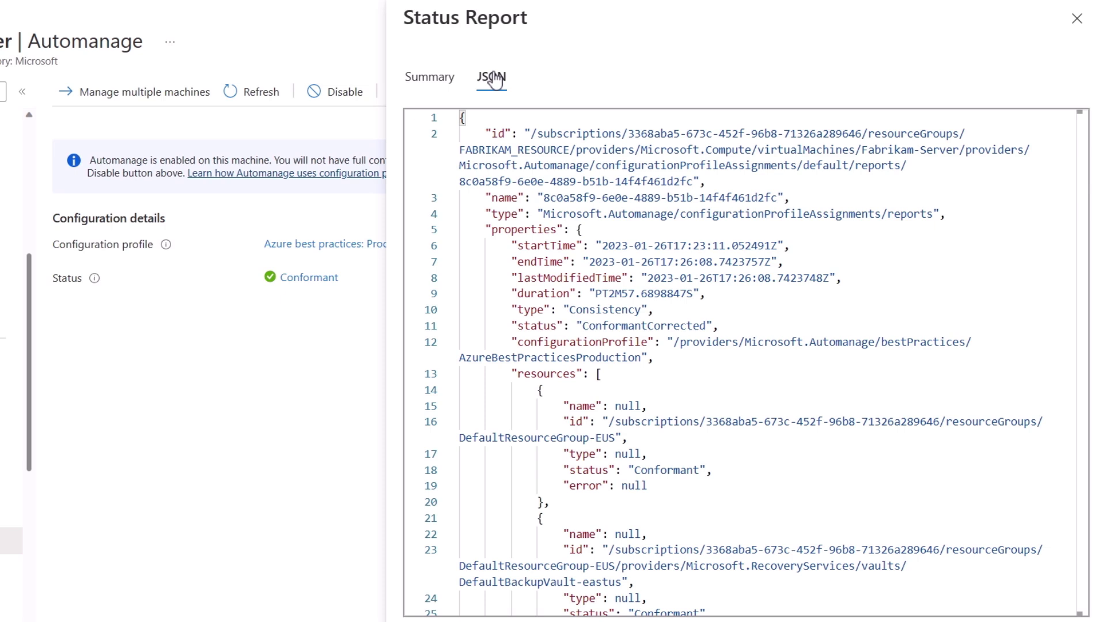
left_click_drag(583, 329, 678, 326)
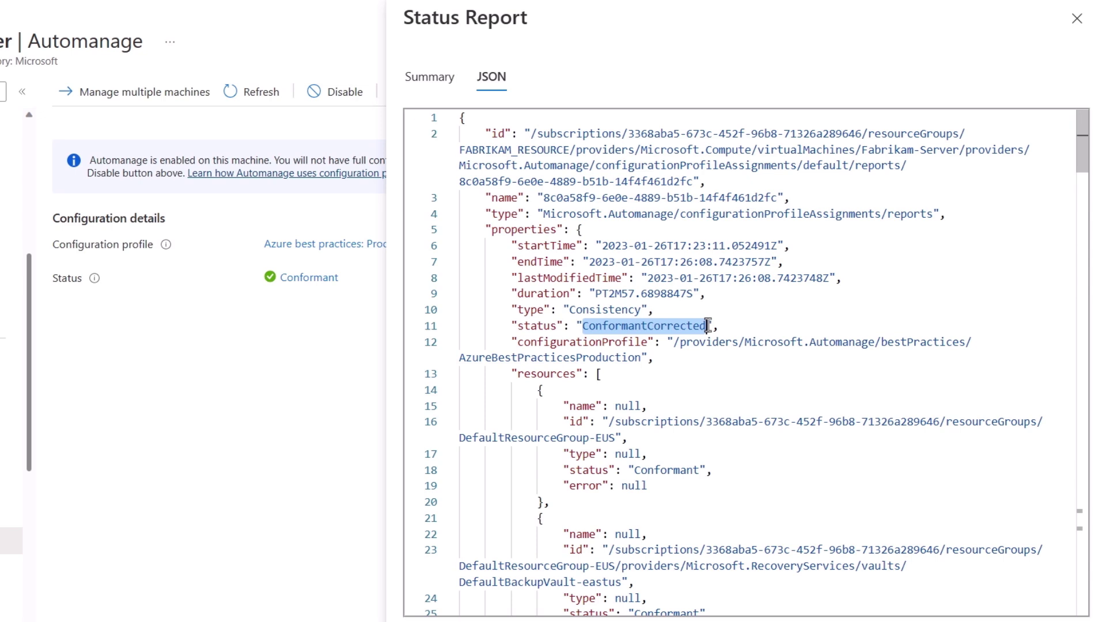
left_click(692, 385)
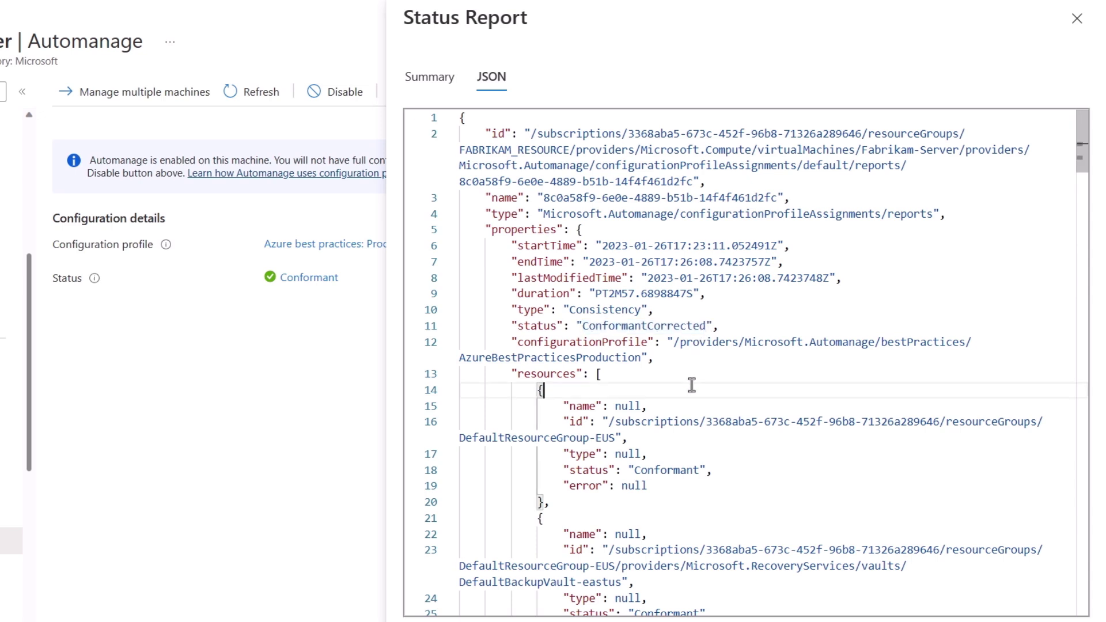
Search the JSON report for "dependen" and examine the DependencyAgentWindows and ConfigurationforWindows extension entries
key("ctrl+f")
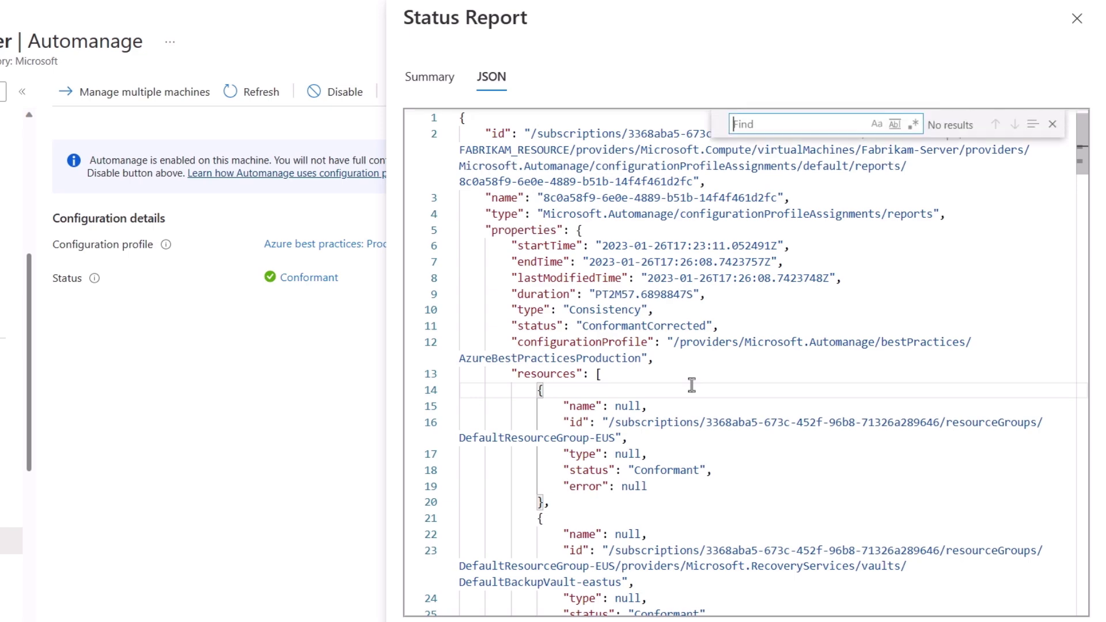
type("dependen")
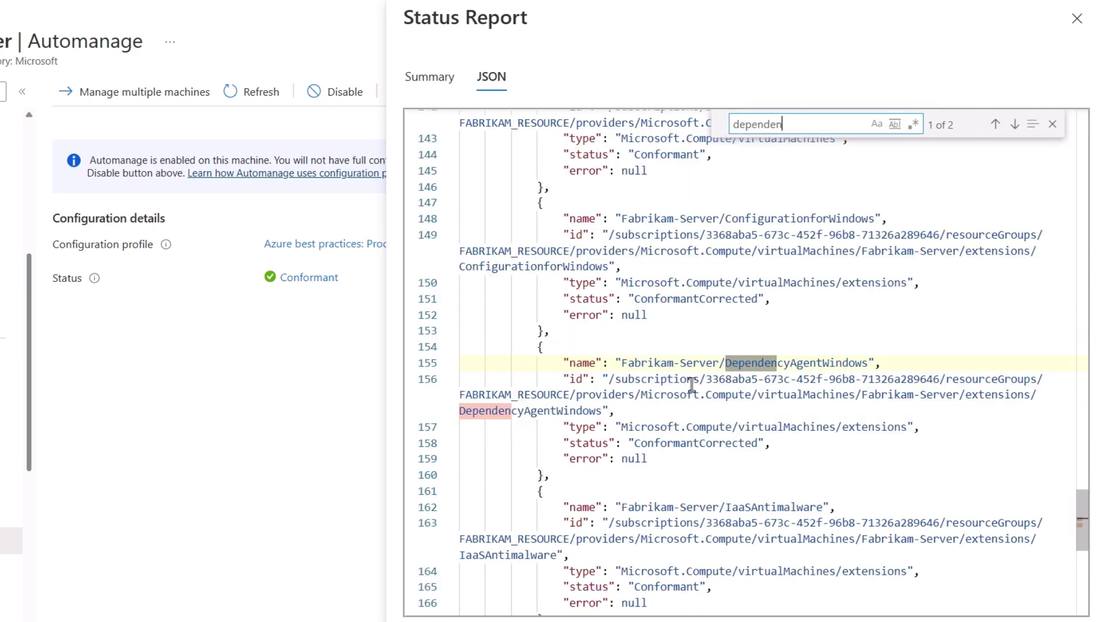
key("Escape")
left_click_drag(634, 442, 715, 443)
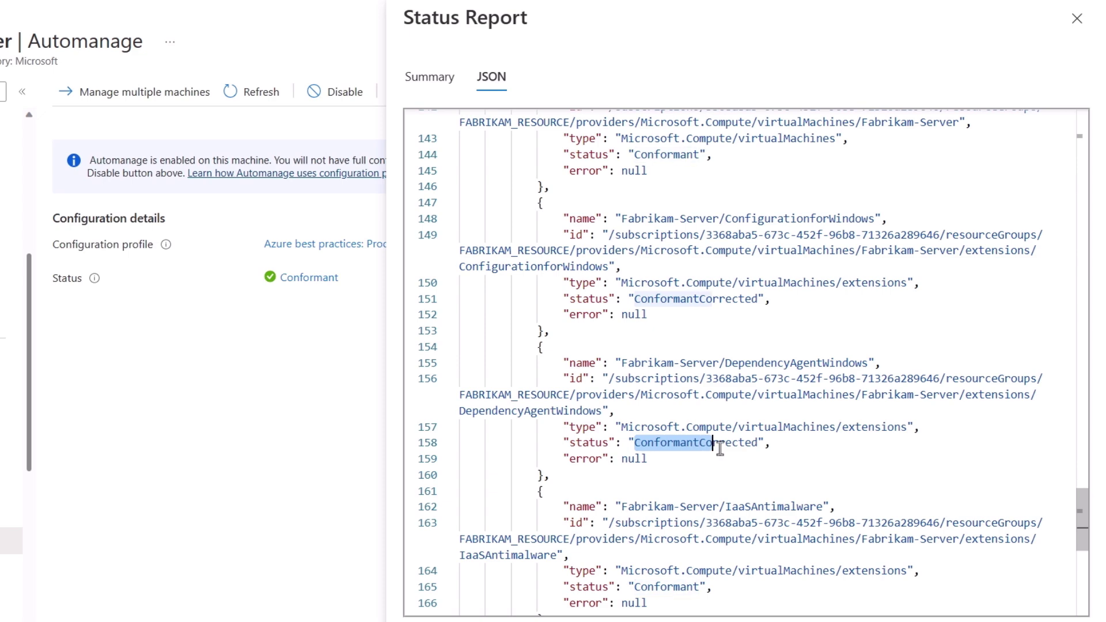
left_click_drag(732, 218, 875, 219)
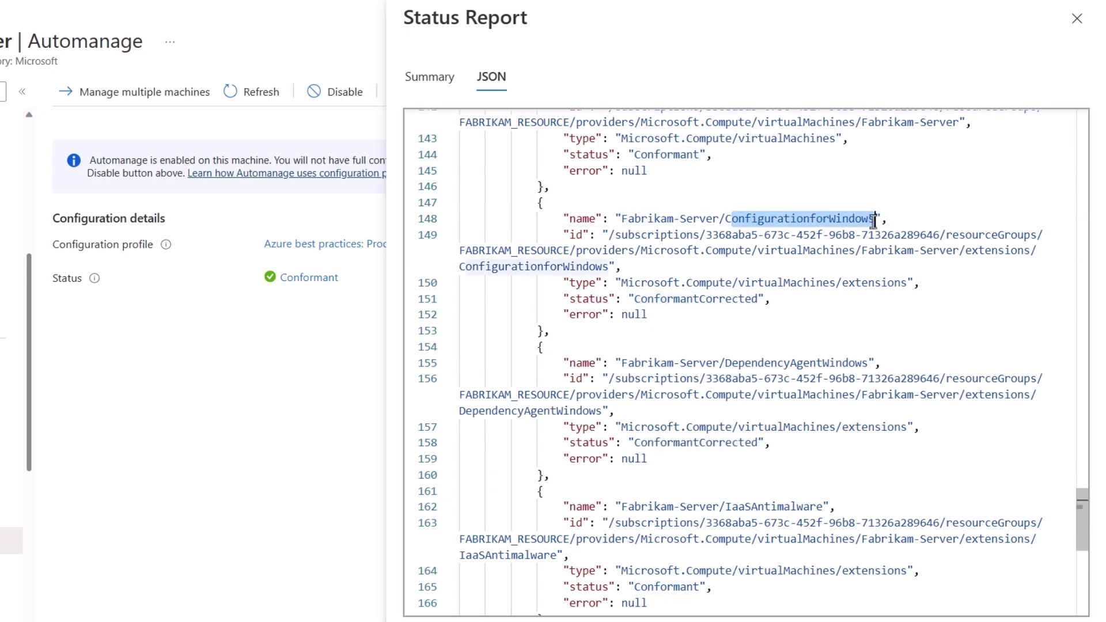
Close the status report and open Fabrikam-Server's extensions and applications
left_click(1077, 18)
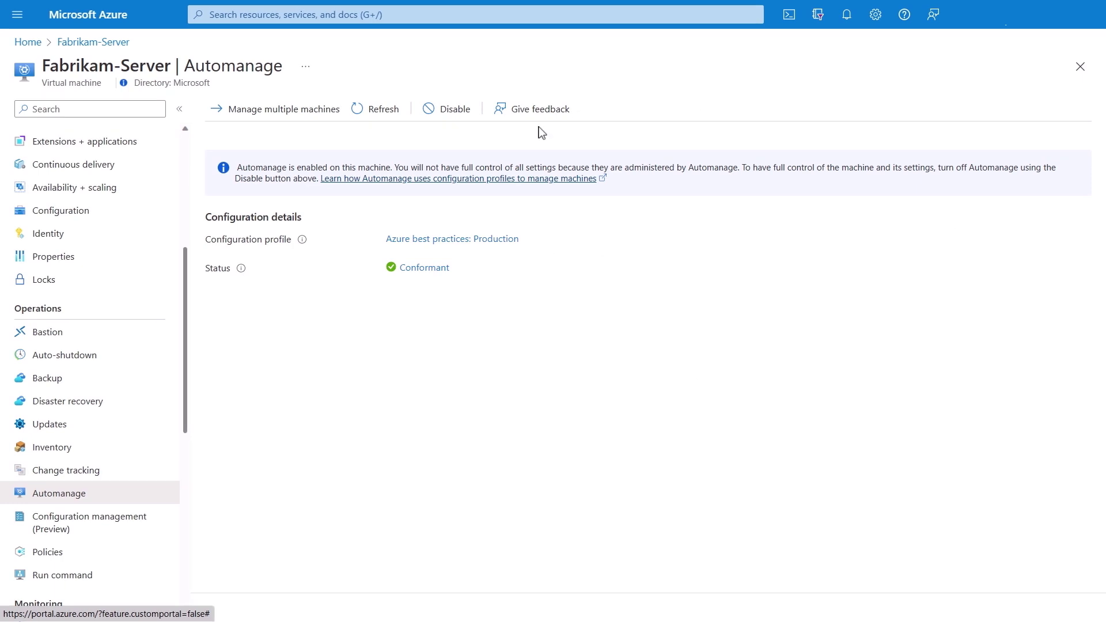
left_click(125, 149)
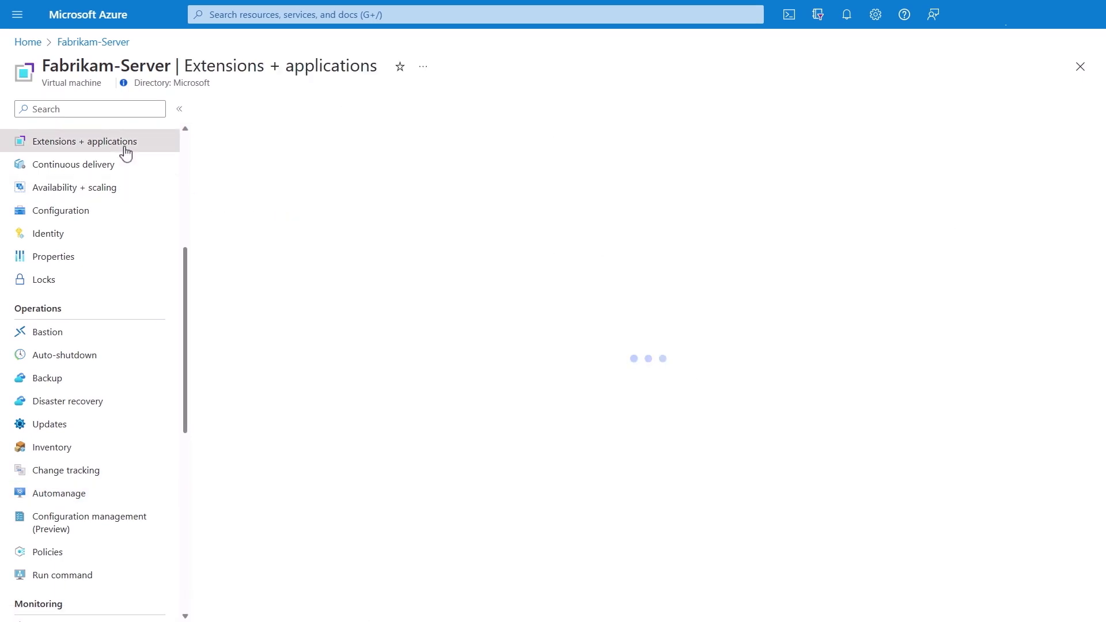